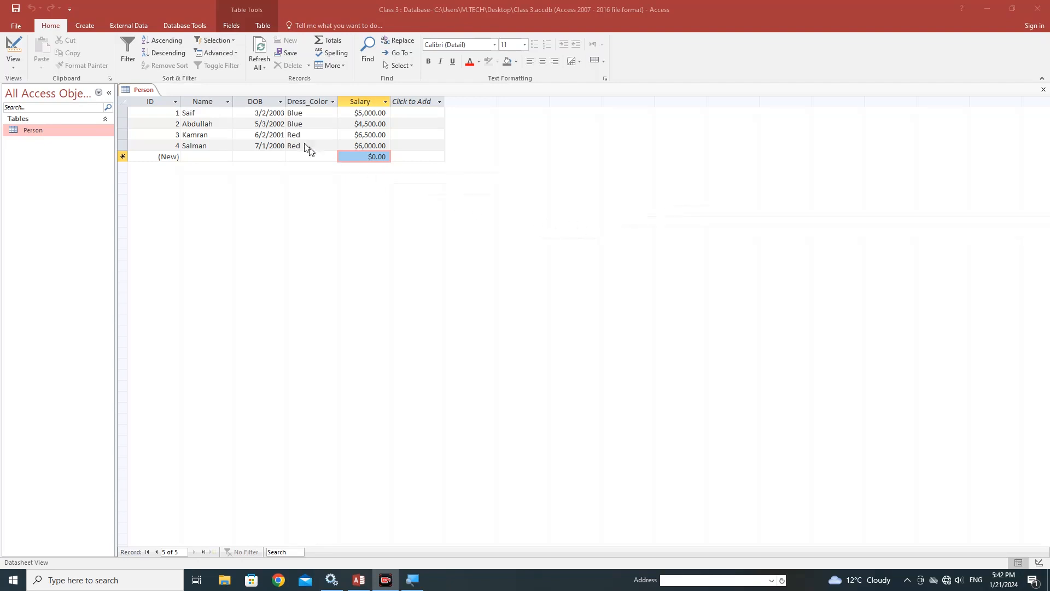
Step: Create a query in Design view based on the Person table and add the DOB field to it
{"action": "left_click", "coordinate": [262, 101]}
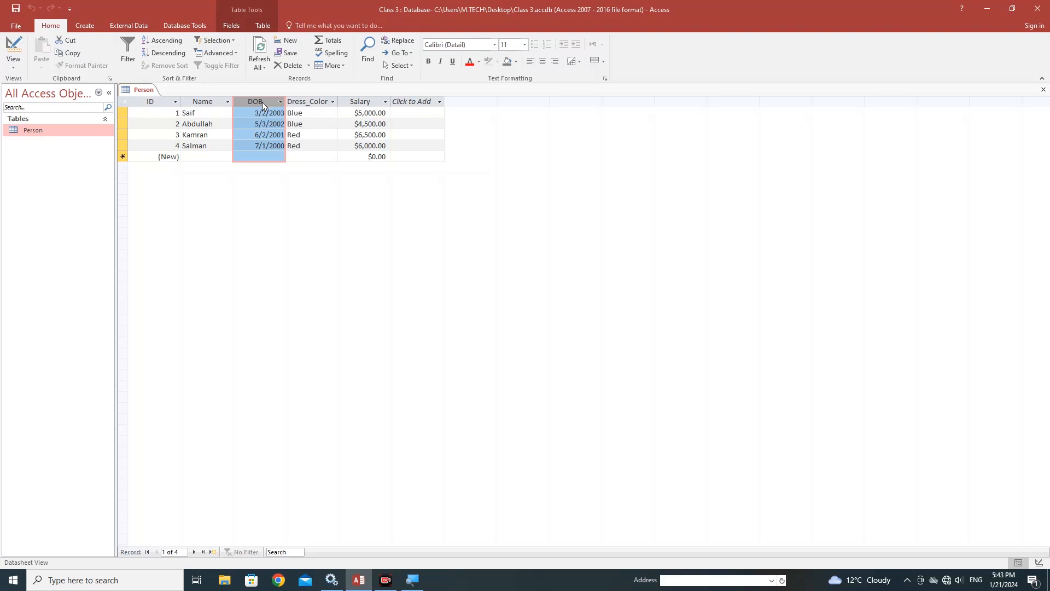
{"action": "left_click", "coordinate": [83, 26]}
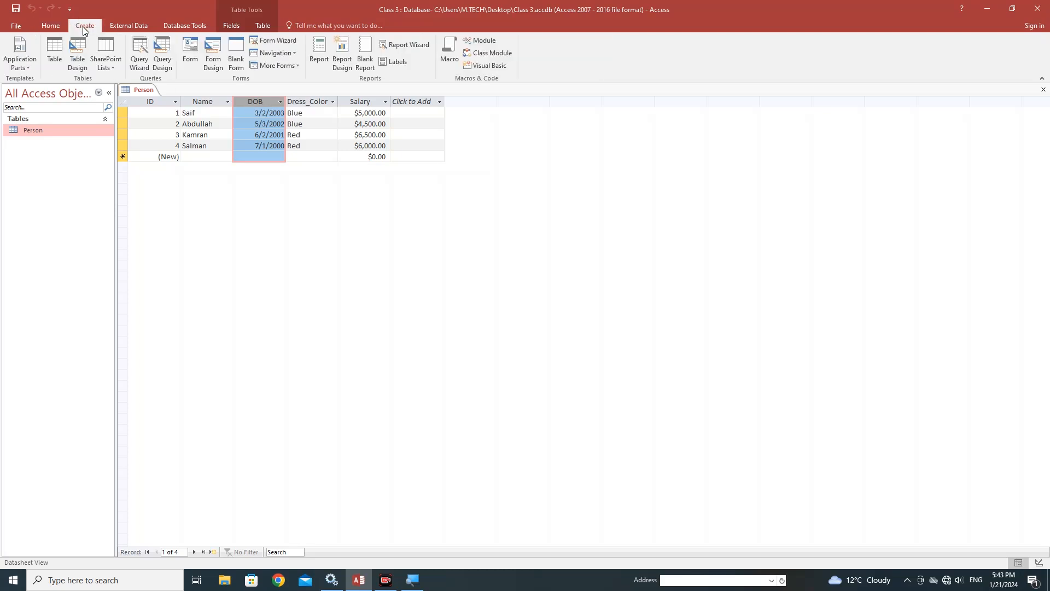
{"action": "left_click", "coordinate": [161, 64]}
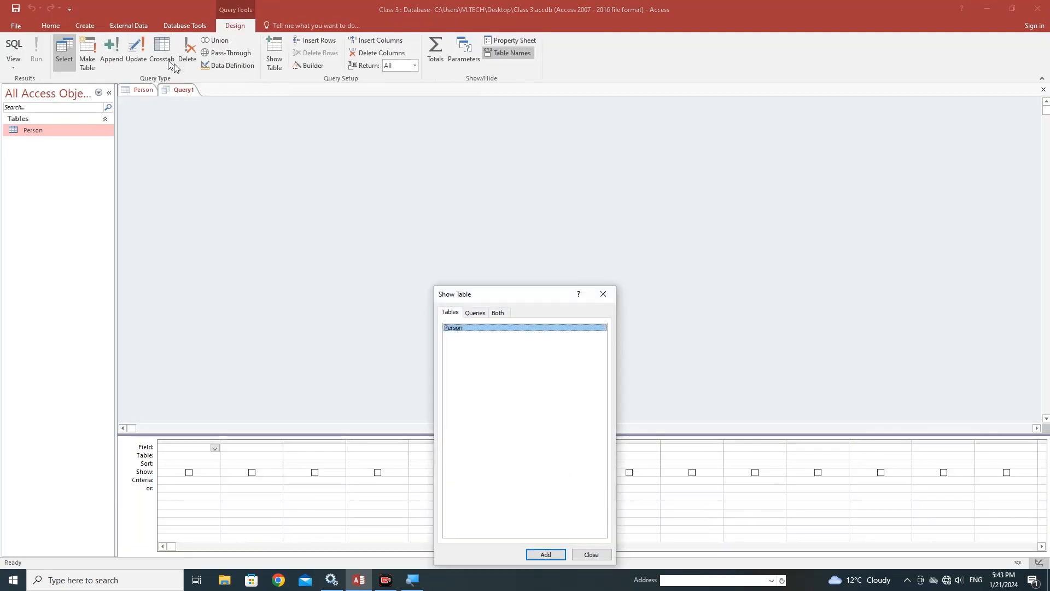
{"action": "left_click", "coordinate": [545, 554]}
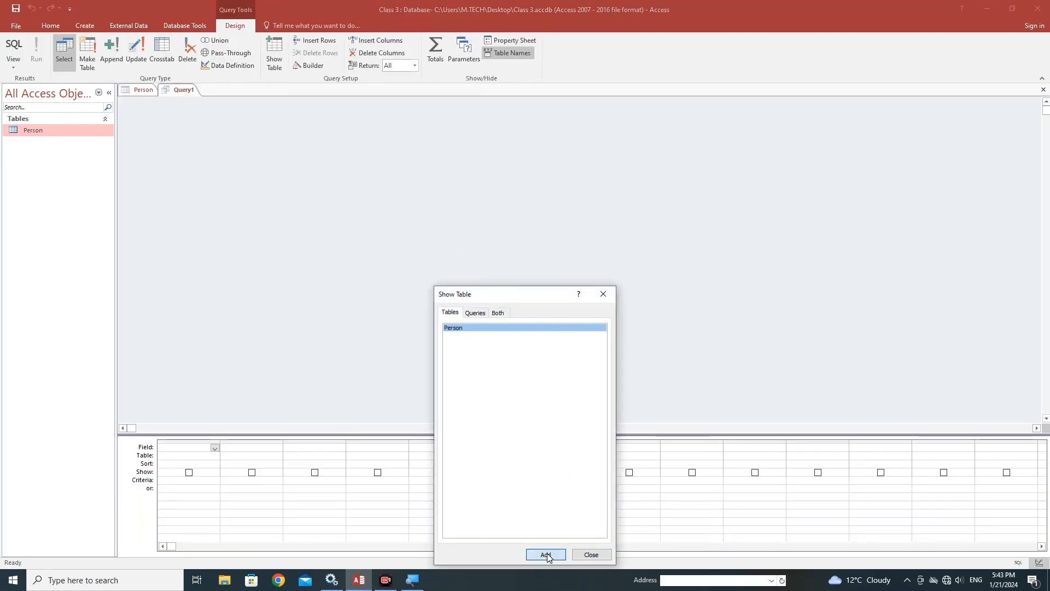
{"action": "left_click", "coordinate": [591, 554]}
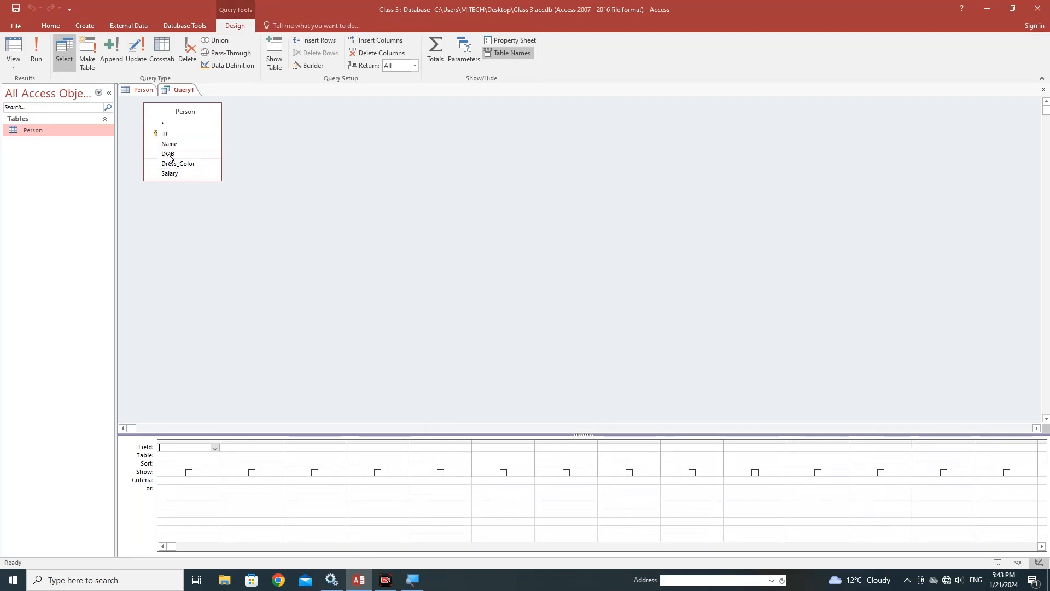
{"action": "left_click_drag", "start_coordinate": [171, 155], "coordinate": [186, 450]}
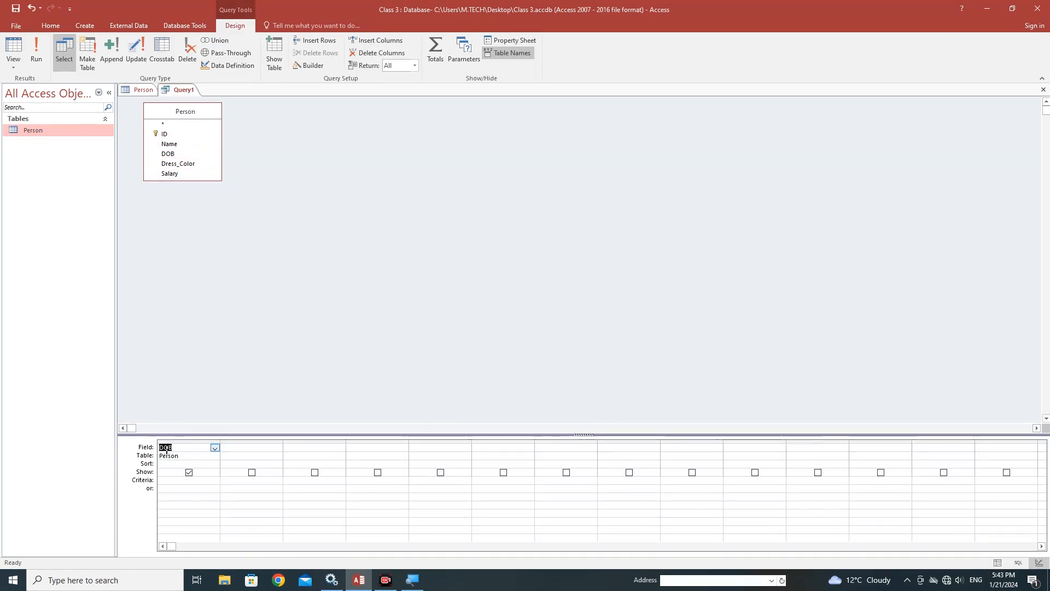
Step: Give the DOB field the alias "Date of Birth" and run the query, widening the column to fit its heading
{"action": "left_click", "coordinate": [192, 448]}
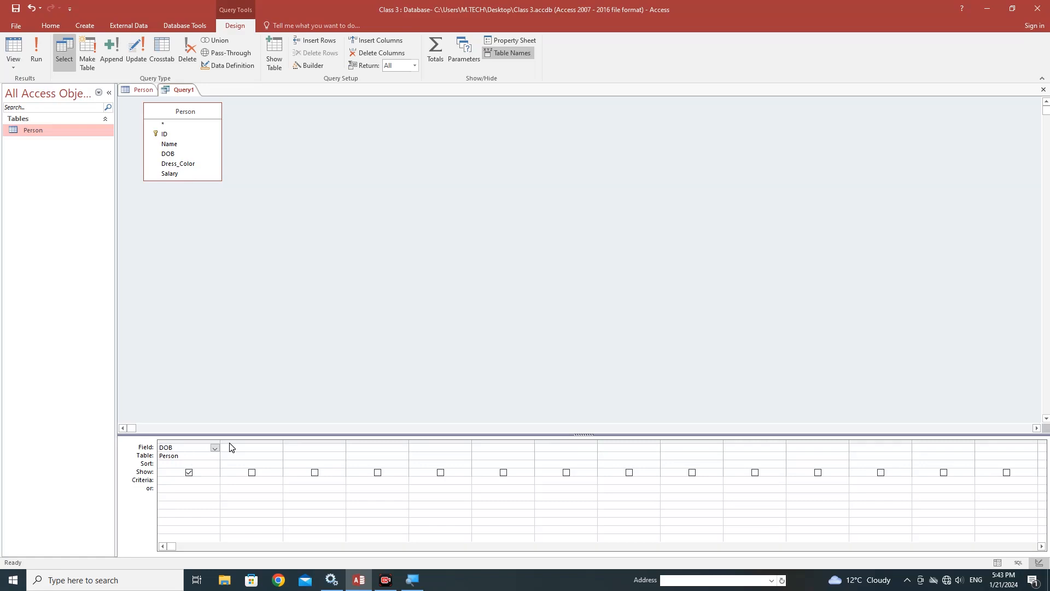
{"action": "type", "text": "Date of Birth:"}
{"action": "left_click", "coordinate": [37, 58]}
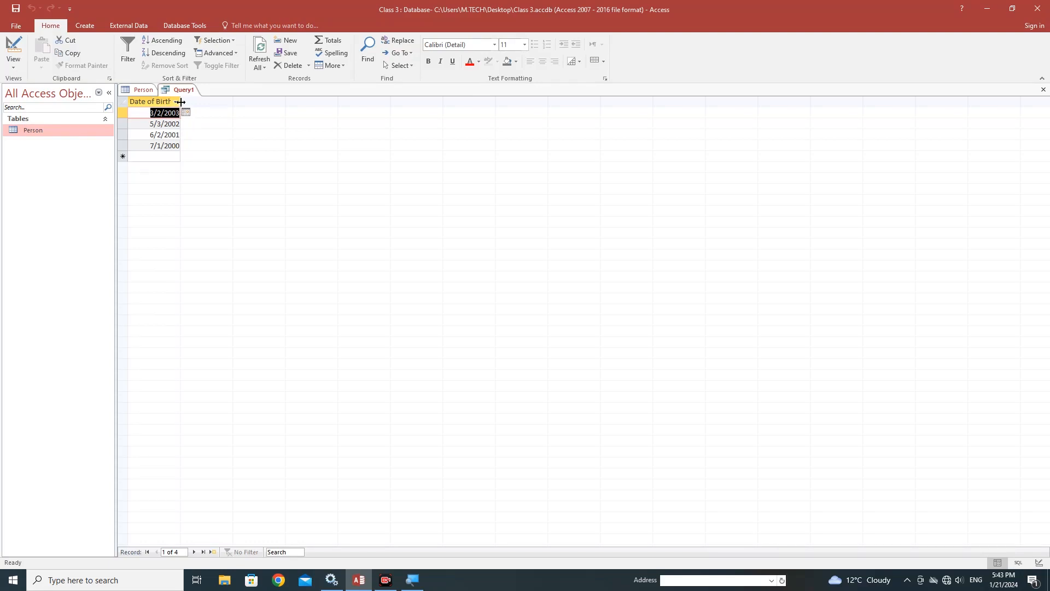
{"action": "left_click_drag", "start_coordinate": [181, 102], "coordinate": [187, 103]}
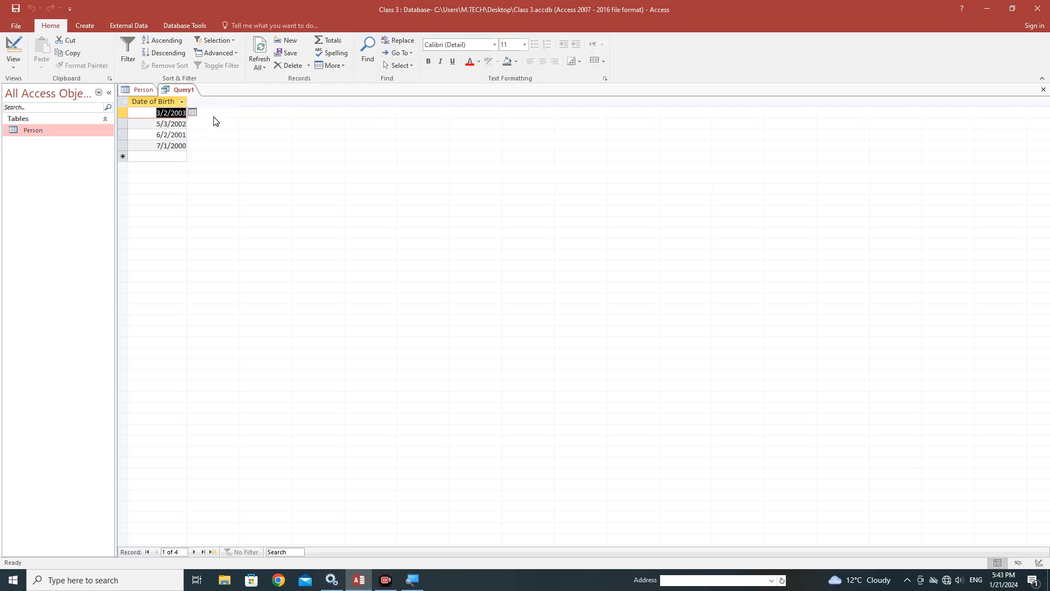
{"action": "left_click", "coordinate": [140, 92]}
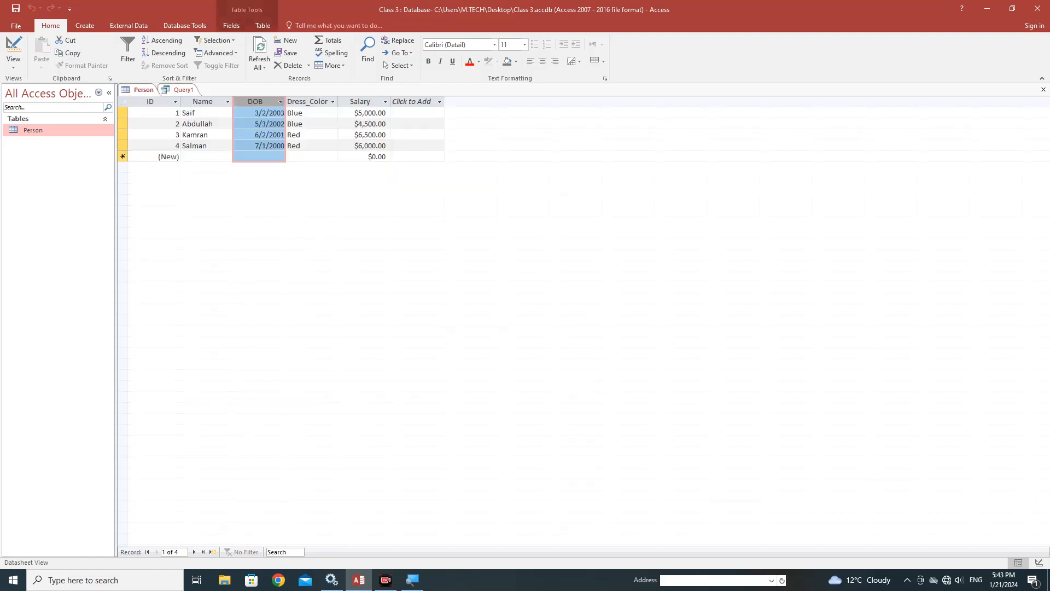
{"action": "left_click", "coordinate": [180, 90]}
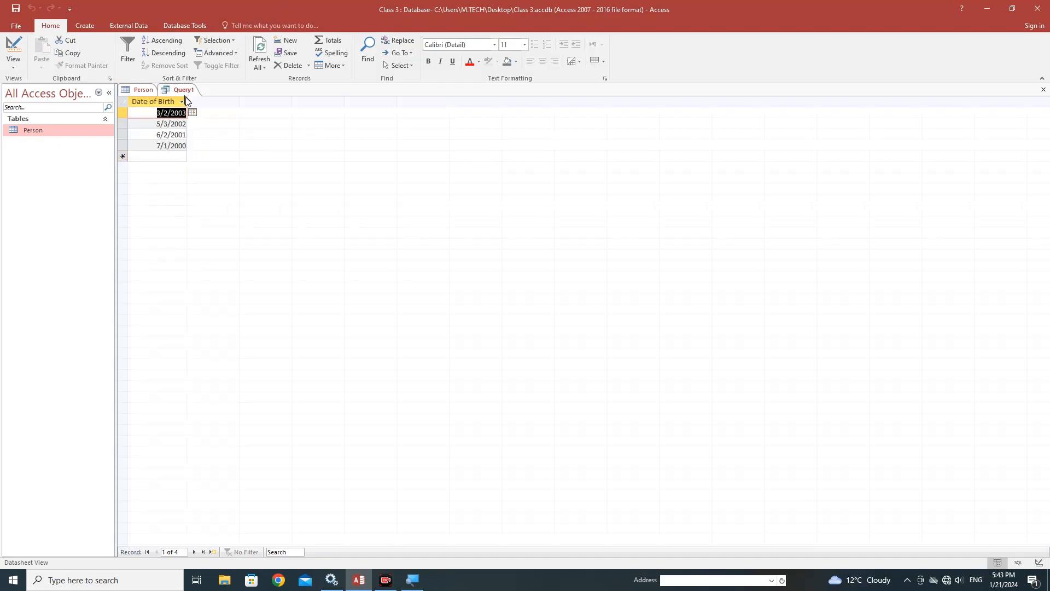
Step: Add the Name, ID, Dress_Color and Salary fields to the query design and run it
{"action": "right_click", "coordinate": [182, 89]}
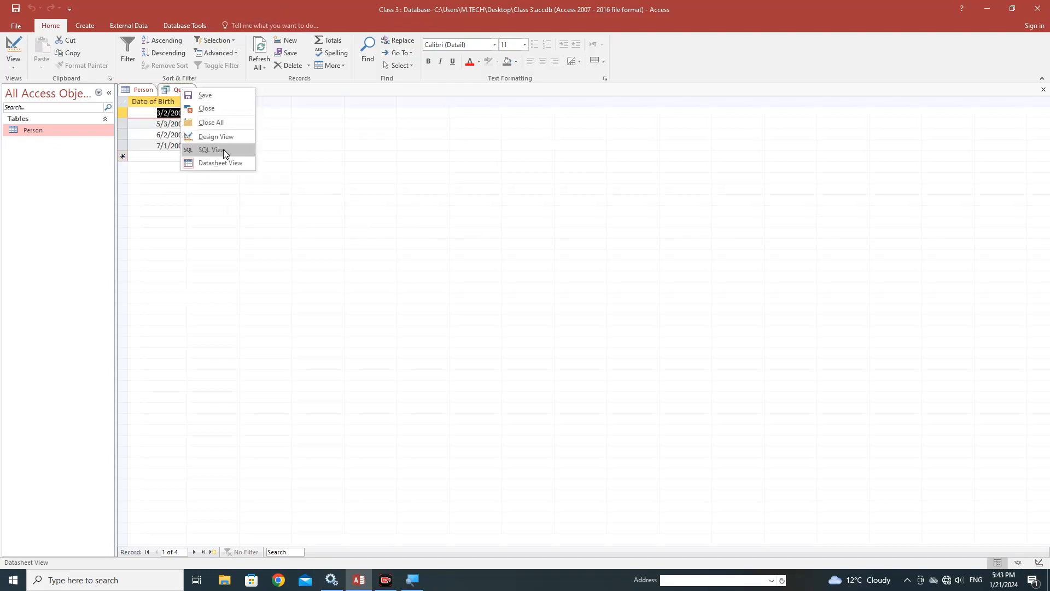
{"action": "left_click", "coordinate": [215, 137]}
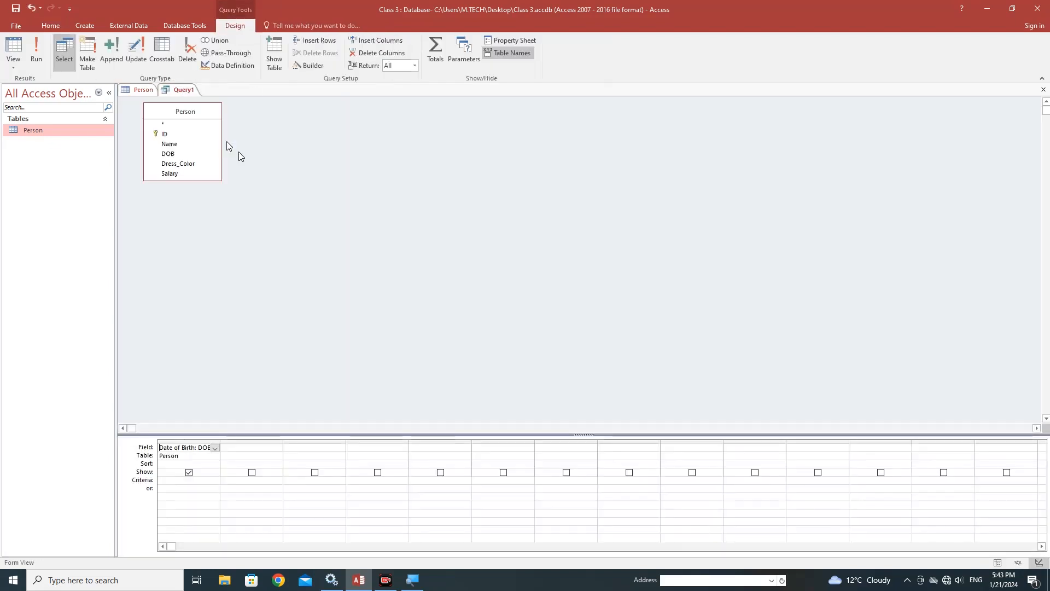
{"action": "double_click", "coordinate": [170, 144]}
{"action": "double_click", "coordinate": [163, 134]}
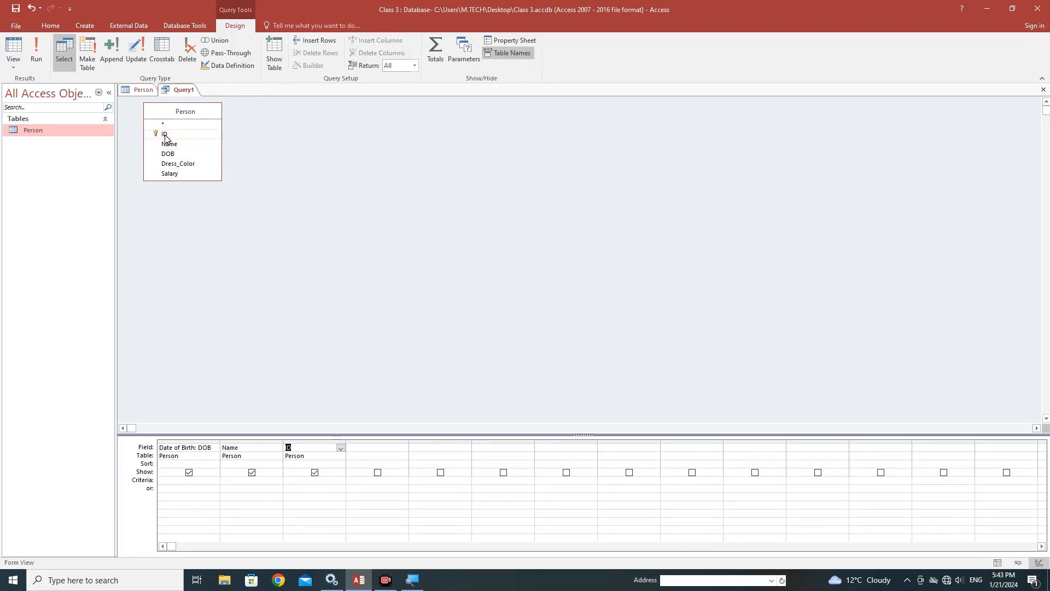
{"action": "double_click", "coordinate": [177, 164]}
{"action": "double_click", "coordinate": [171, 173]}
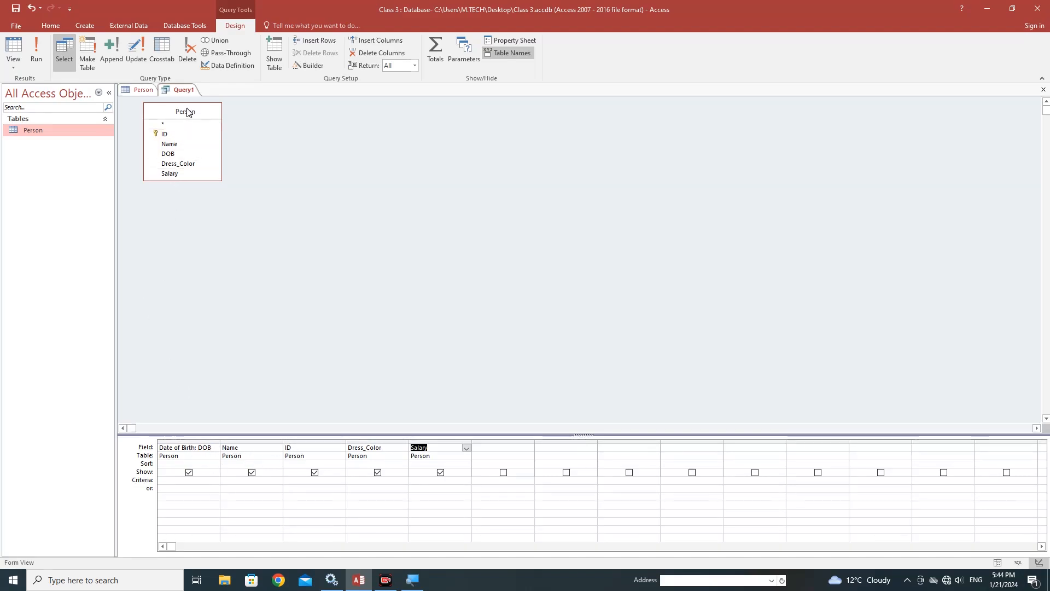
{"action": "left_click", "coordinate": [36, 51]}
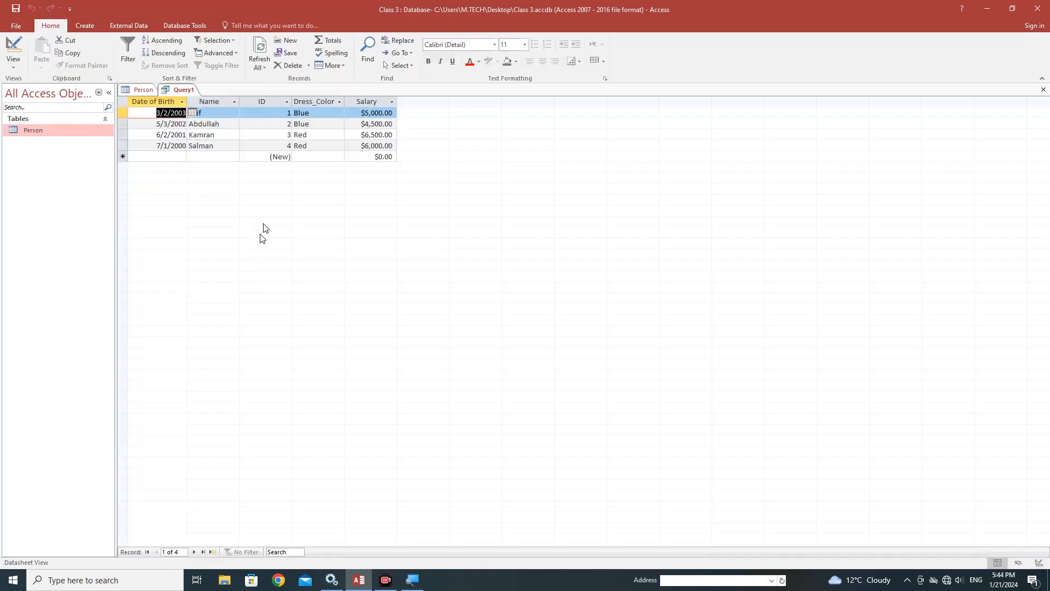
Step: Return the query to Design view, select its first three columns, and close it without saving
{"action": "left_click", "coordinate": [189, 90]}
{"action": "right_click", "coordinate": [190, 91]}
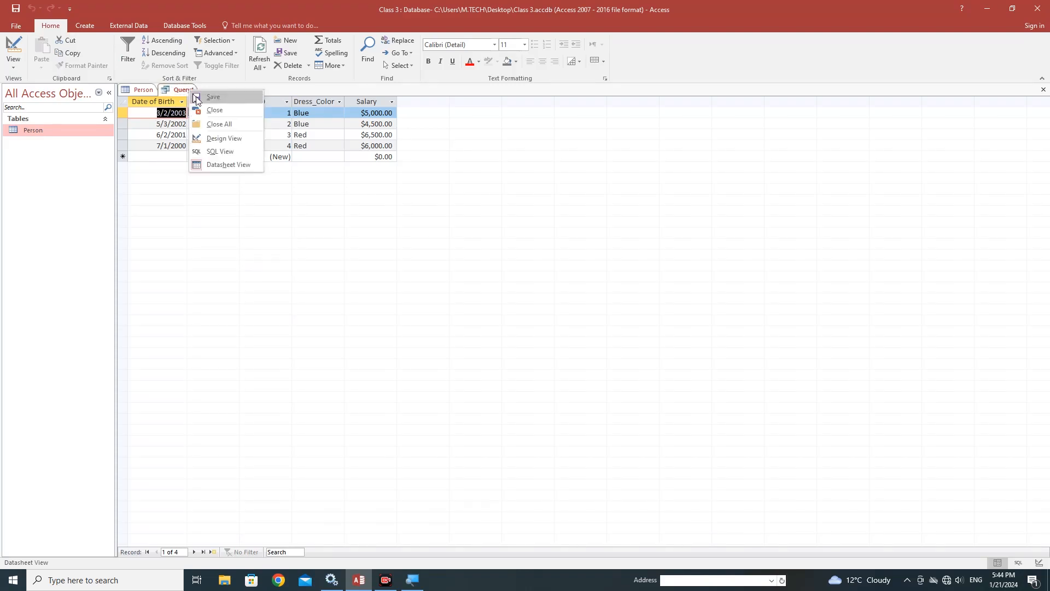
{"action": "left_click", "coordinate": [219, 135]}
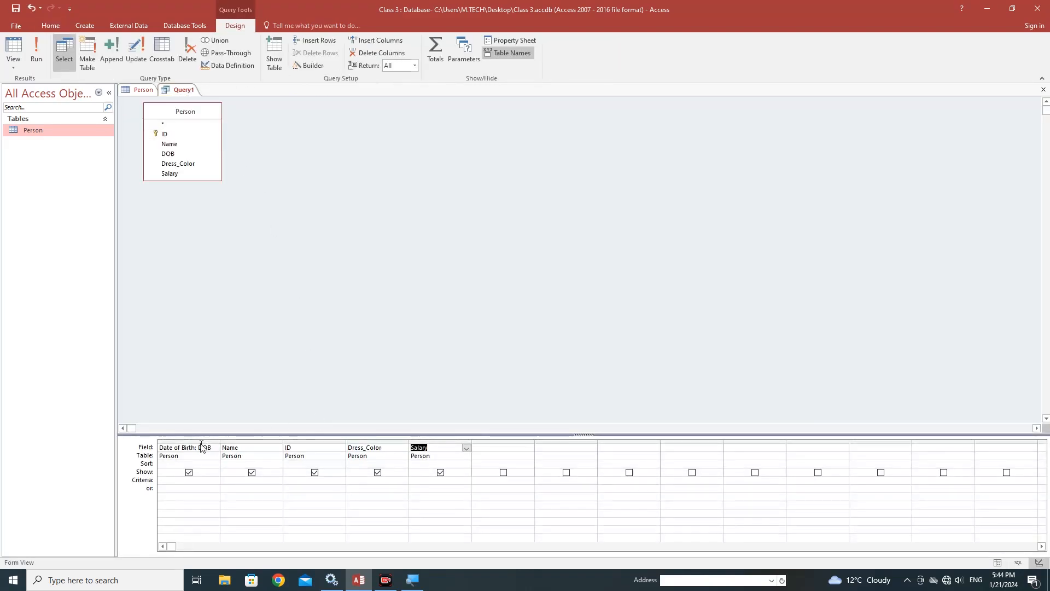
{"action": "left_click_drag", "start_coordinate": [202, 438], "coordinate": [307, 438]}
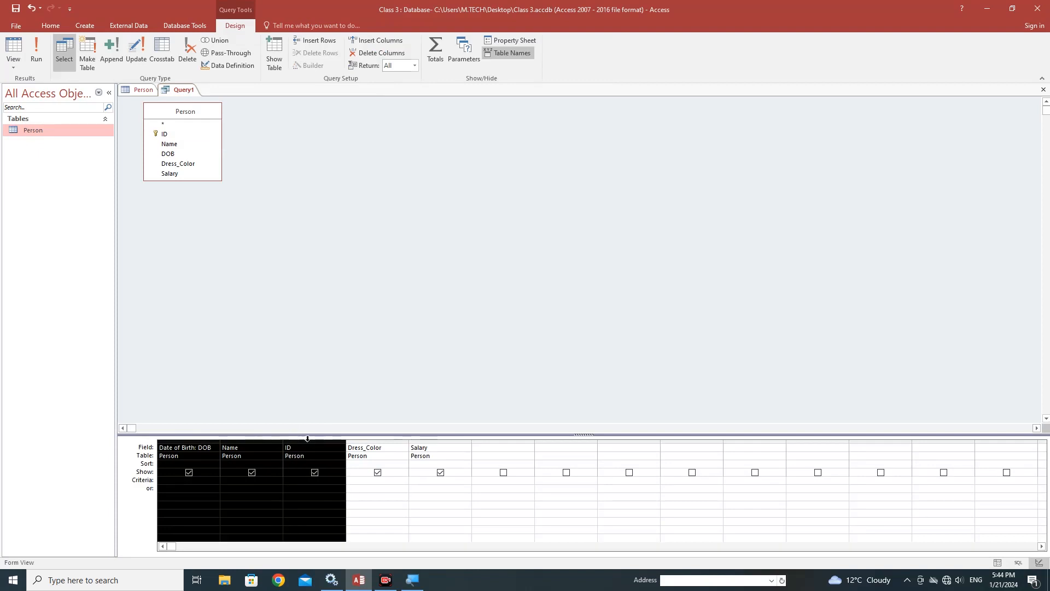
{"action": "left_click", "coordinate": [393, 427]}
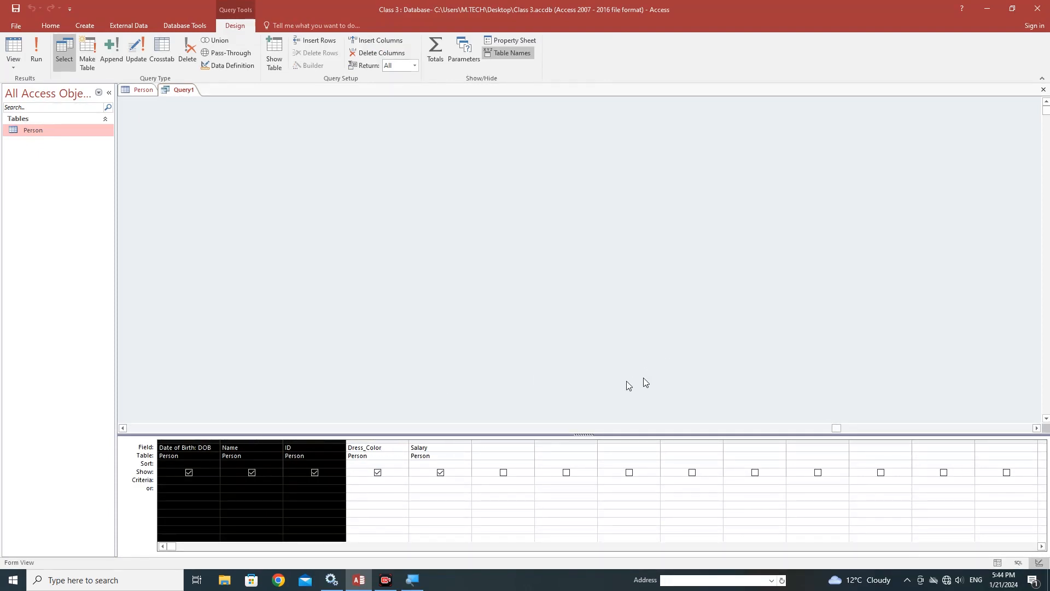
{"action": "right_click", "coordinate": [189, 92]}
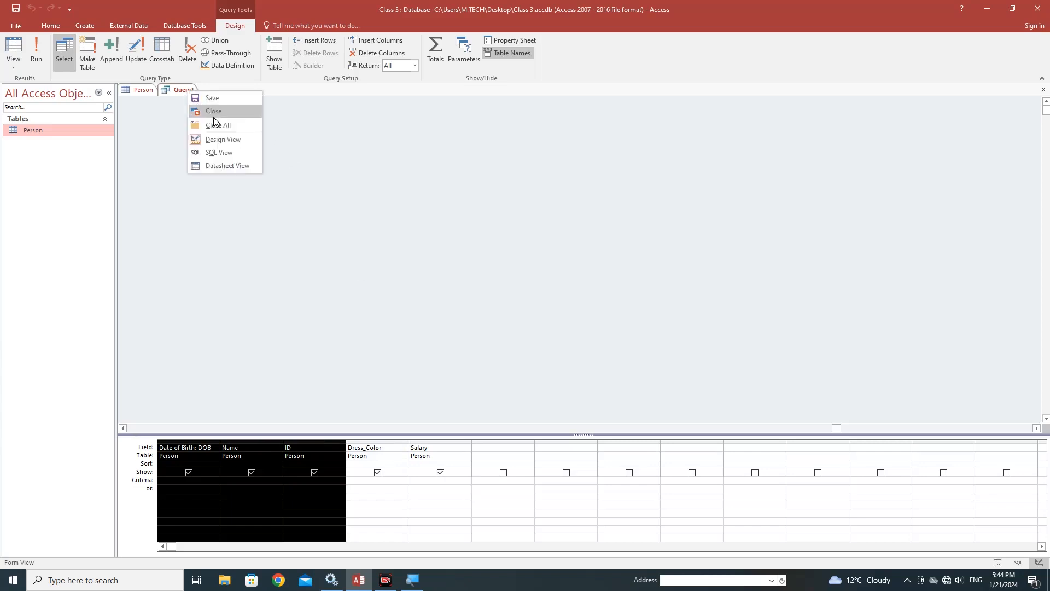
{"action": "left_click", "coordinate": [211, 111]}
{"action": "left_click", "coordinate": [546, 321]}
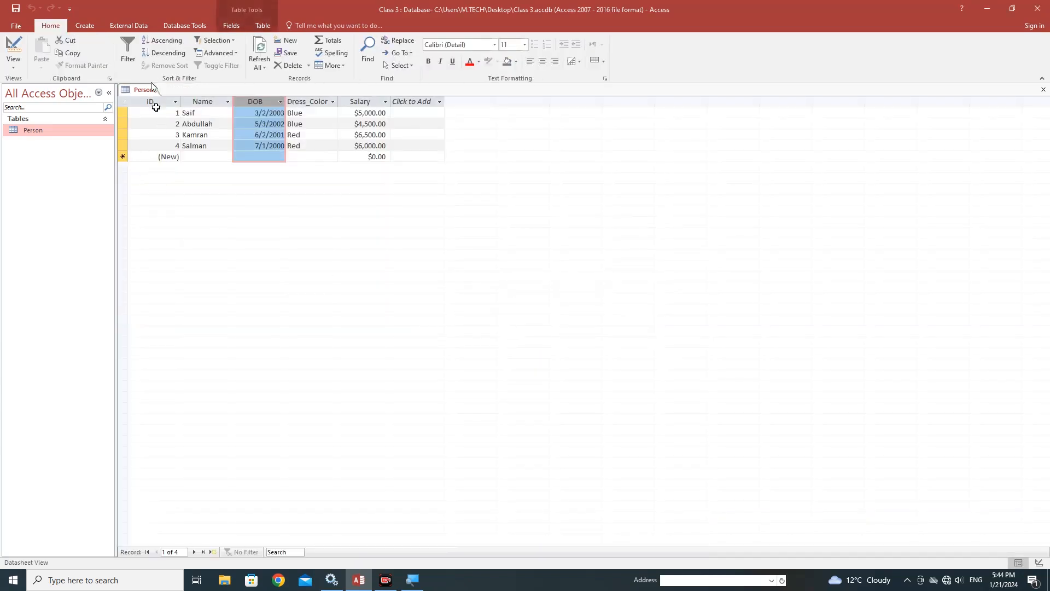
Step: Start a new query in Design view based on the Person table
{"action": "left_click", "coordinate": [86, 26]}
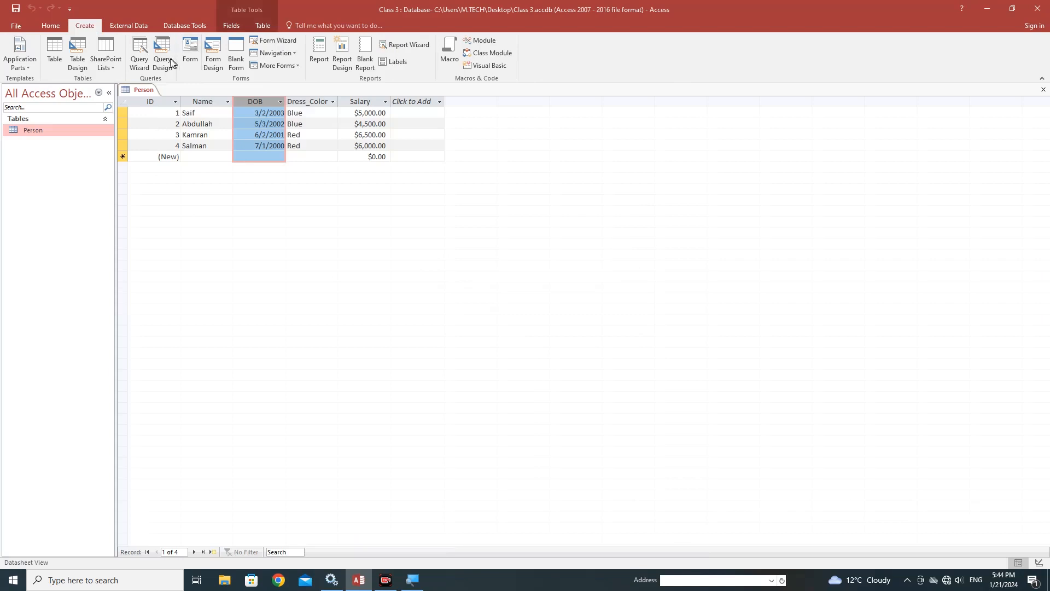
{"action": "left_click", "coordinate": [170, 62]}
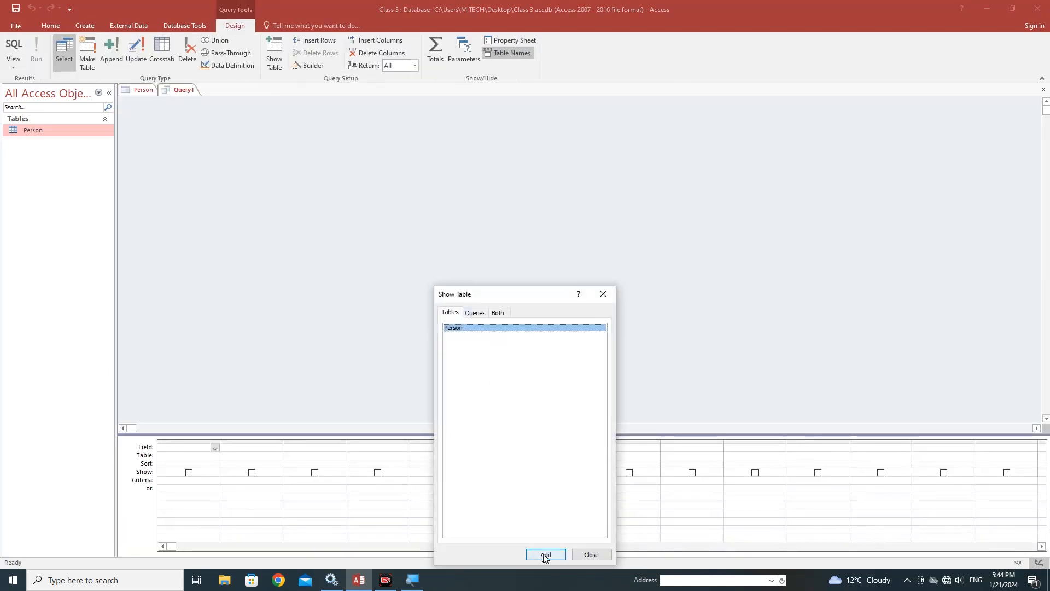
{"action": "left_click", "coordinate": [545, 554]}
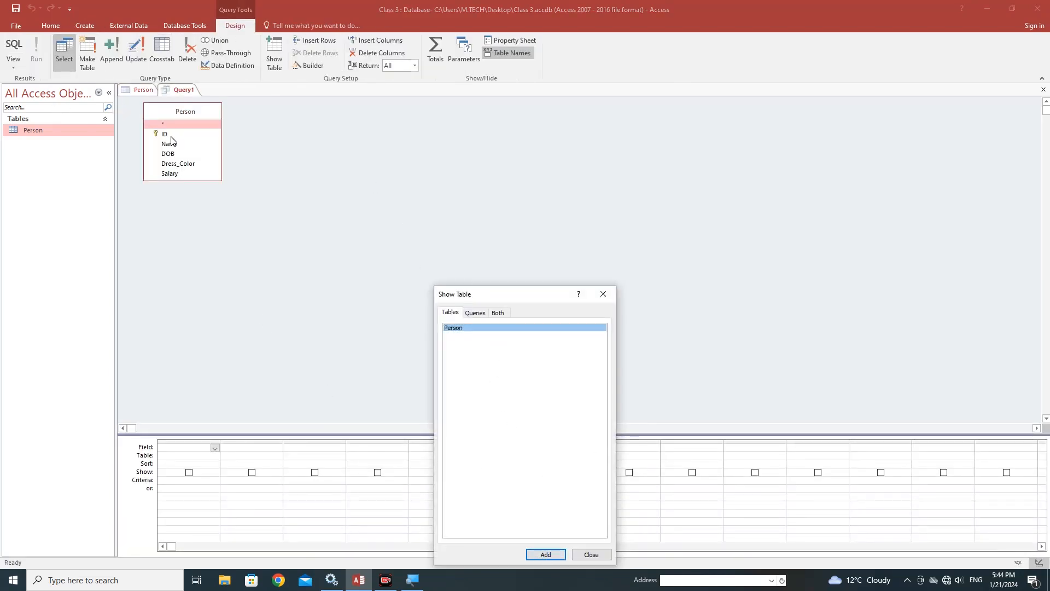
{"action": "left_click", "coordinate": [591, 554]}
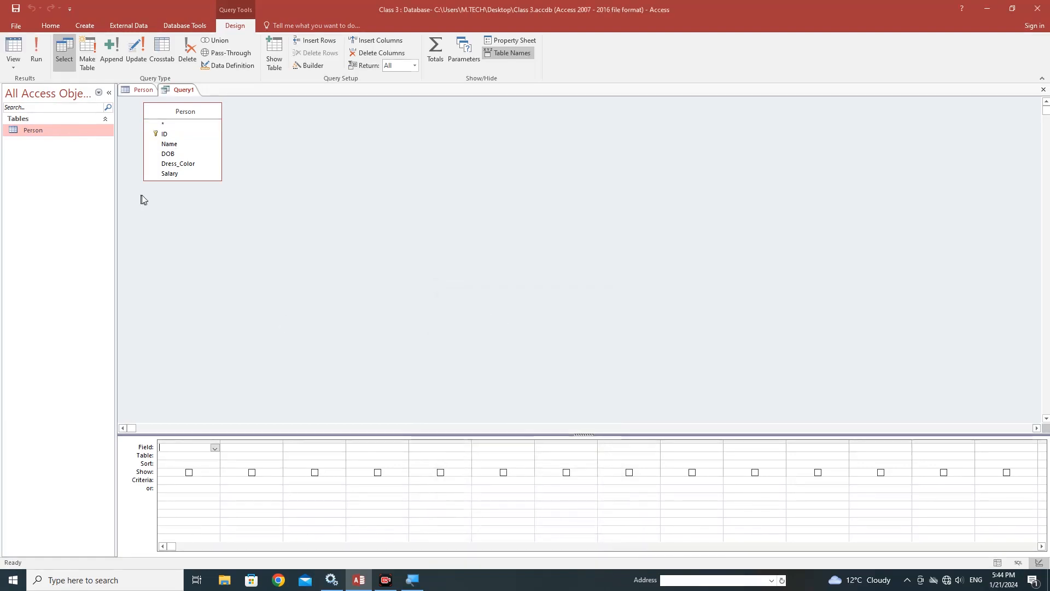
Step: Add the ID, Name, DOB, Dress_Color and Salary fields to the query in that order
{"action": "double_click", "coordinate": [167, 133]}
{"action": "double_click", "coordinate": [175, 144]}
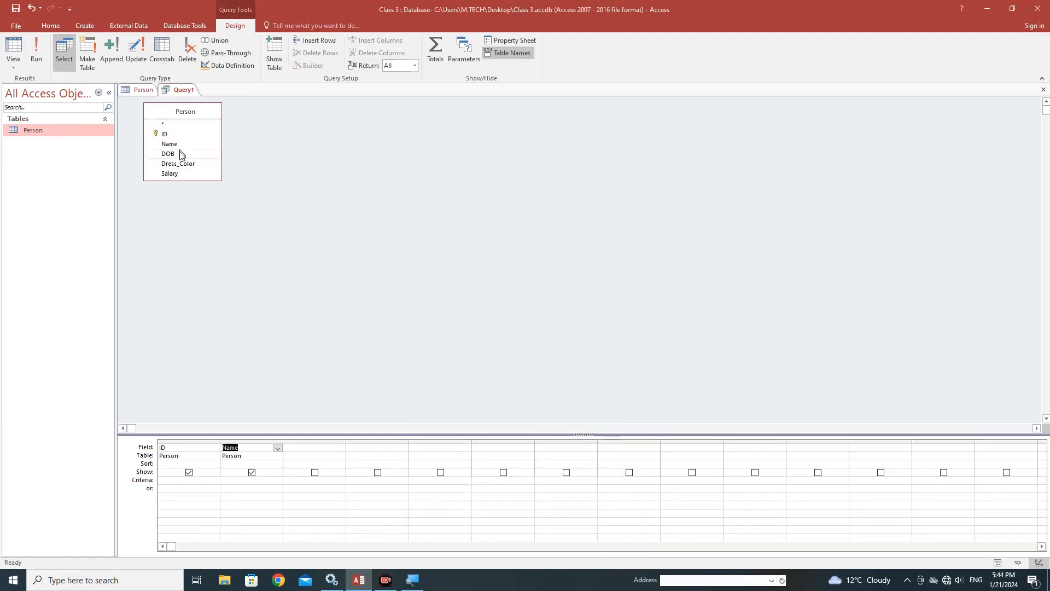
{"action": "double_click", "coordinate": [175, 154]}
{"action": "double_click", "coordinate": [177, 164]}
{"action": "double_click", "coordinate": [173, 173]}
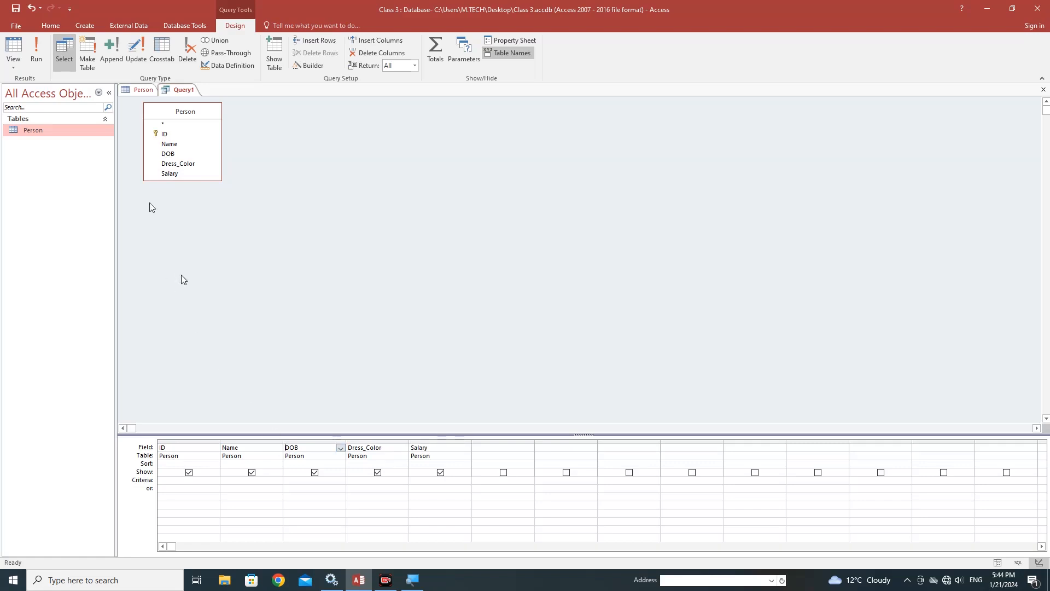
Step: Check the Person table's headings and give the query's DOB field the alias "Date of Birth"
{"action": "left_click", "coordinate": [143, 90]}
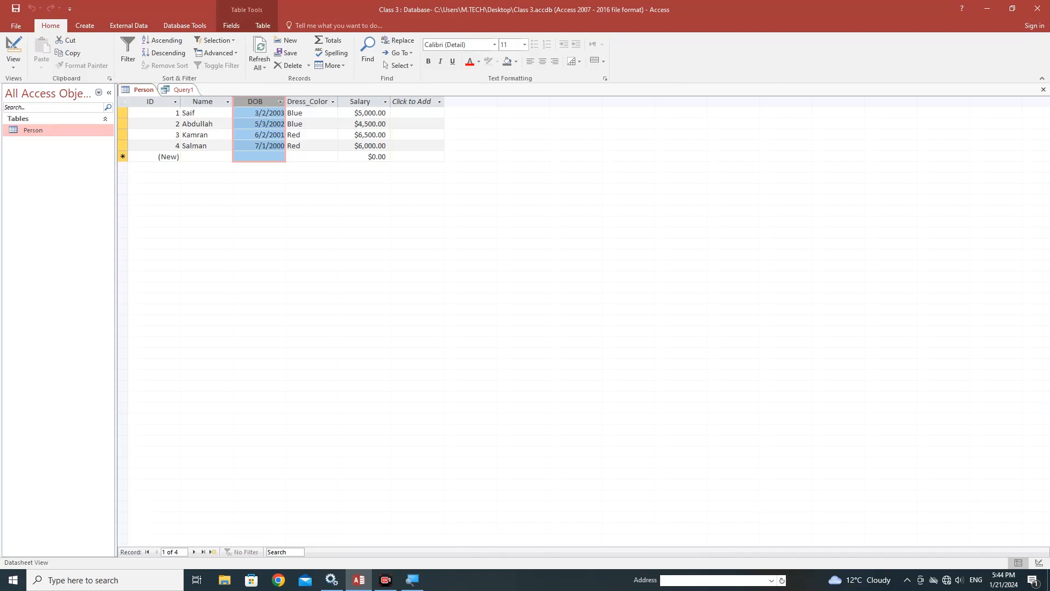
{"action": "left_click", "coordinate": [185, 89]}
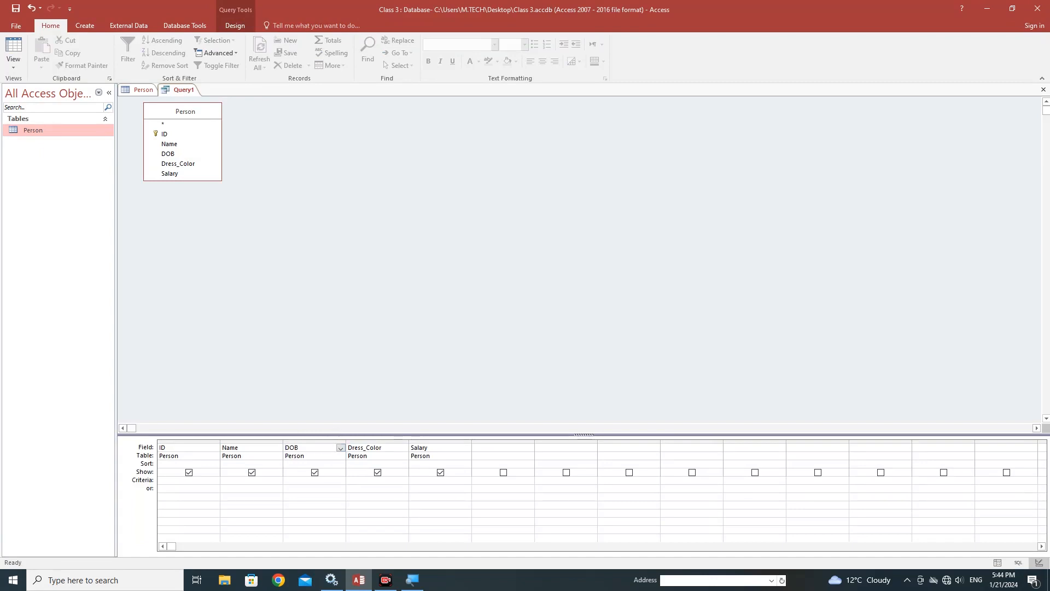
{"action": "type", "text": "Date of Birth:"}
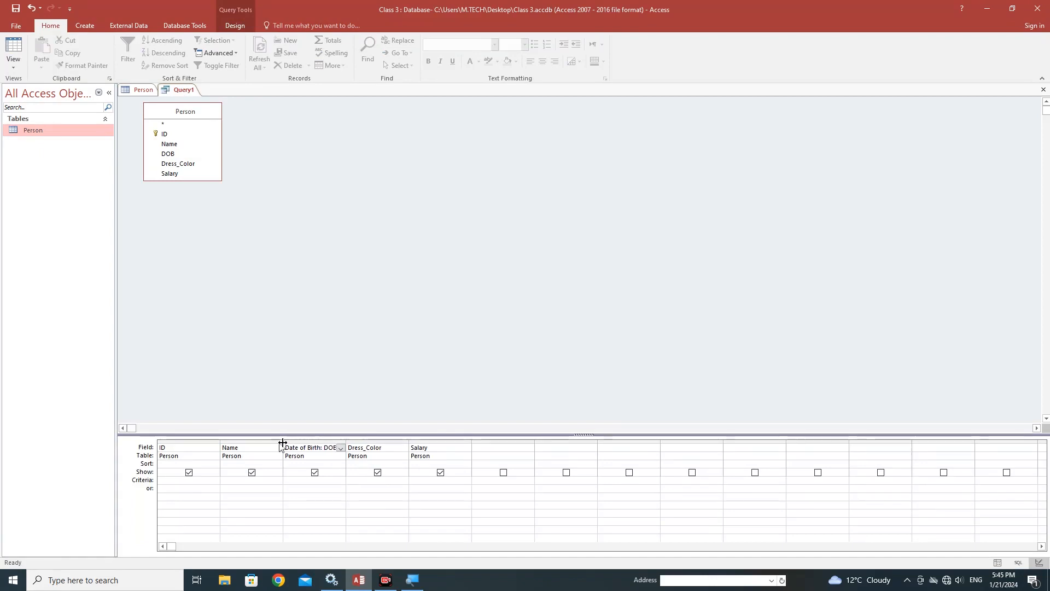
Step: Give the Dress_Color field the alias "Dress Color" and run the query
{"action": "left_click", "coordinate": [403, 447]}
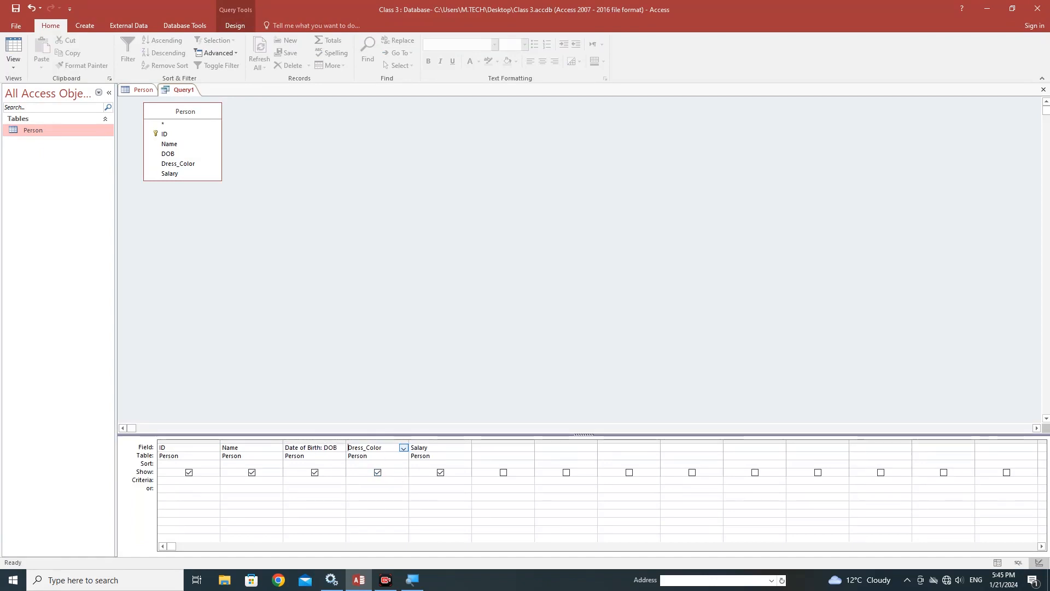
{"action": "type", "text": "Dress Color: Dress"}
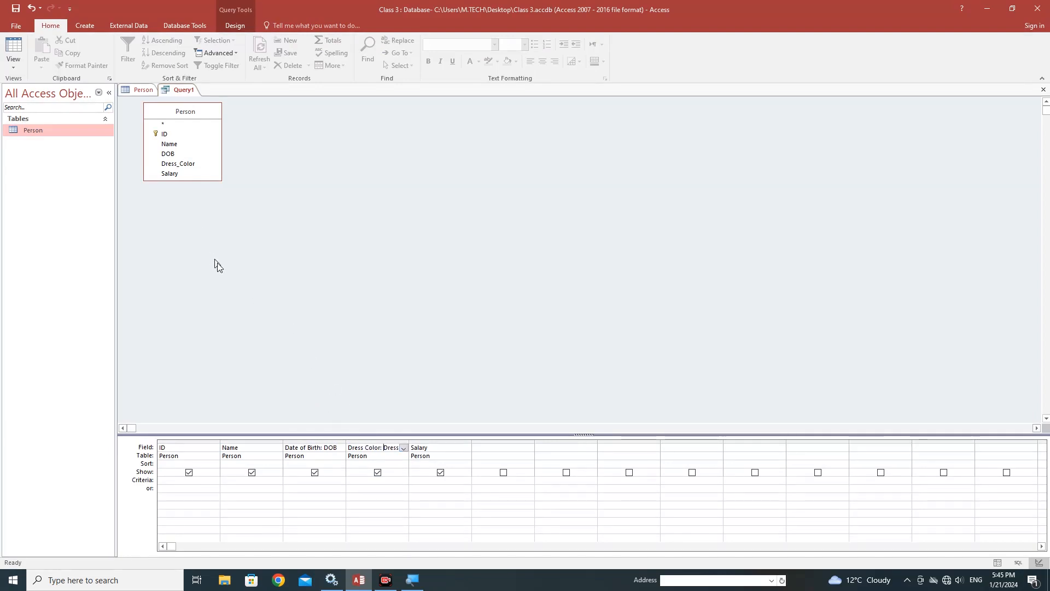
{"action": "left_click", "coordinate": [243, 28]}
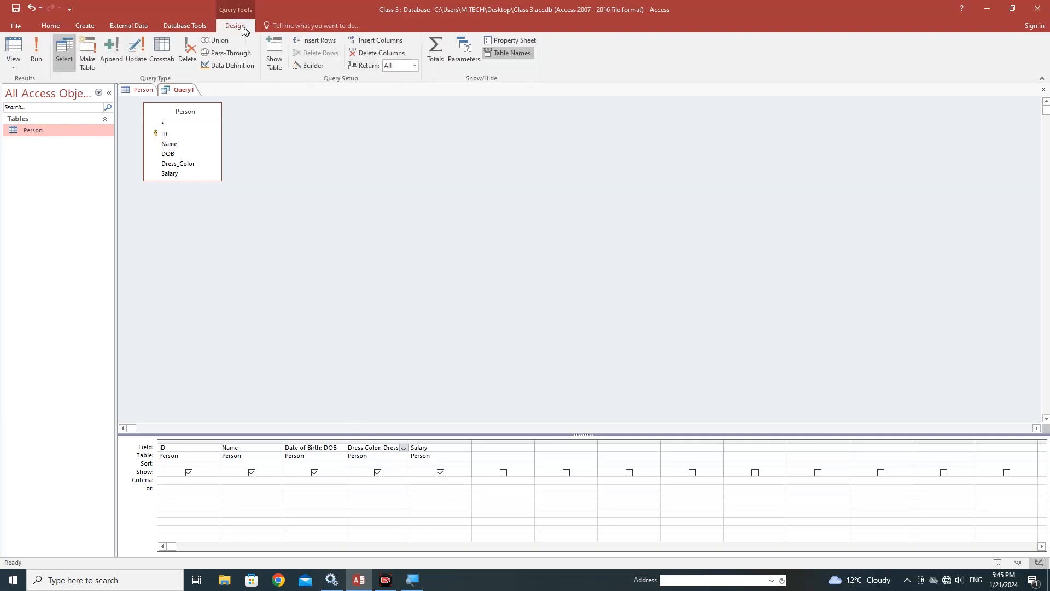
{"action": "left_click", "coordinate": [38, 54]}
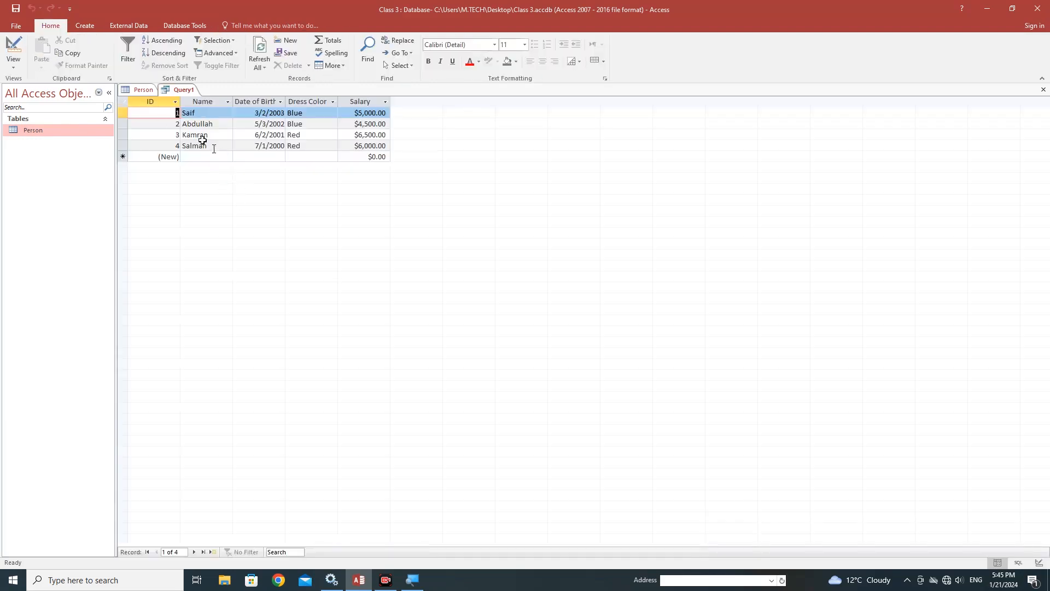
Step: Fit the query's Date of Birth column to its full heading and compare the query's headings with those of the Person table
{"action": "double_click", "coordinate": [285, 101]}
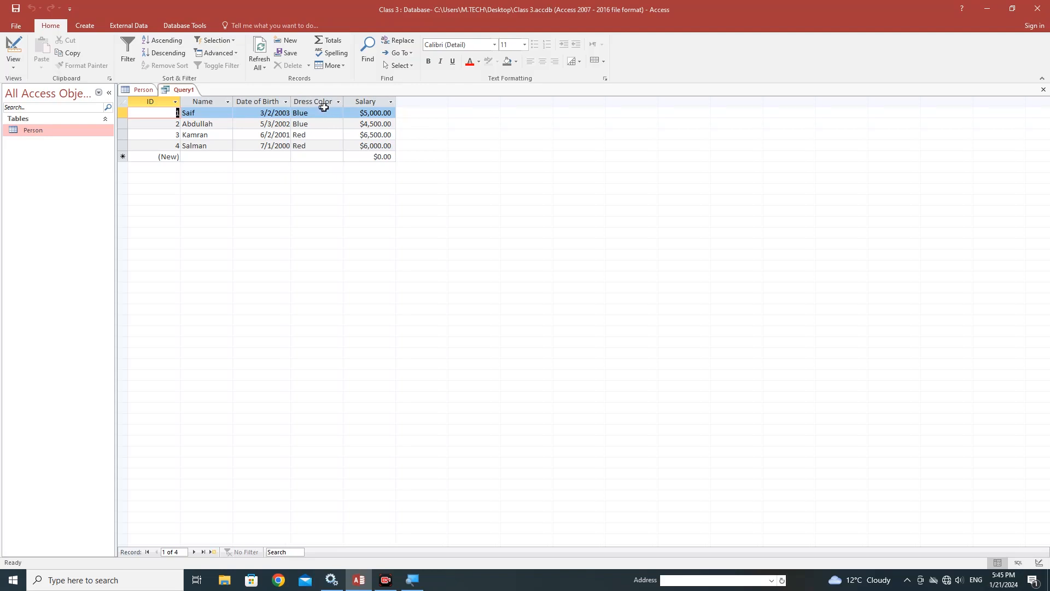
{"action": "left_click", "coordinate": [141, 91]}
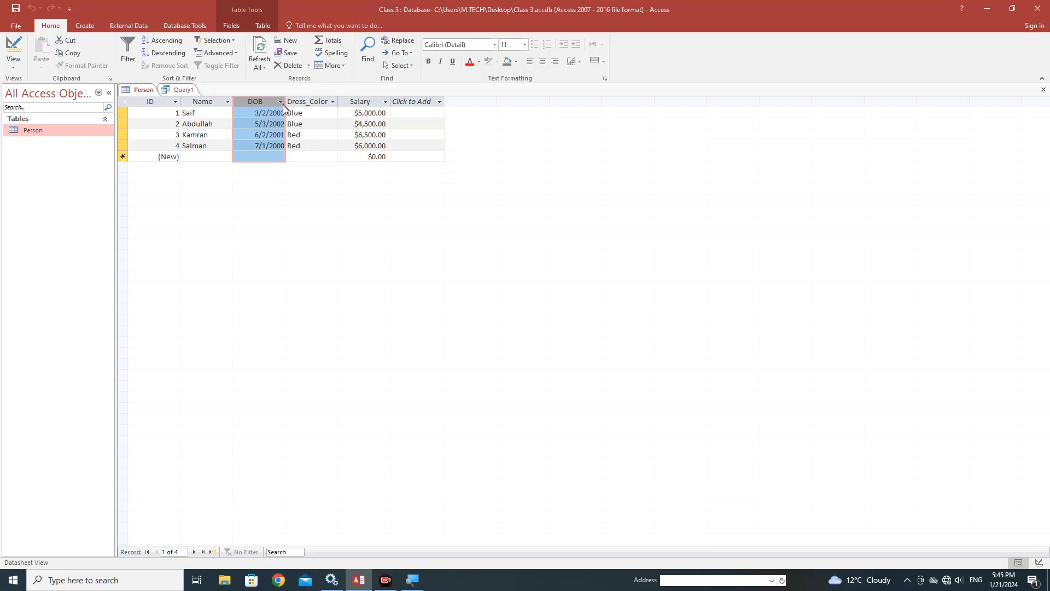
{"action": "left_click", "coordinate": [183, 90]}
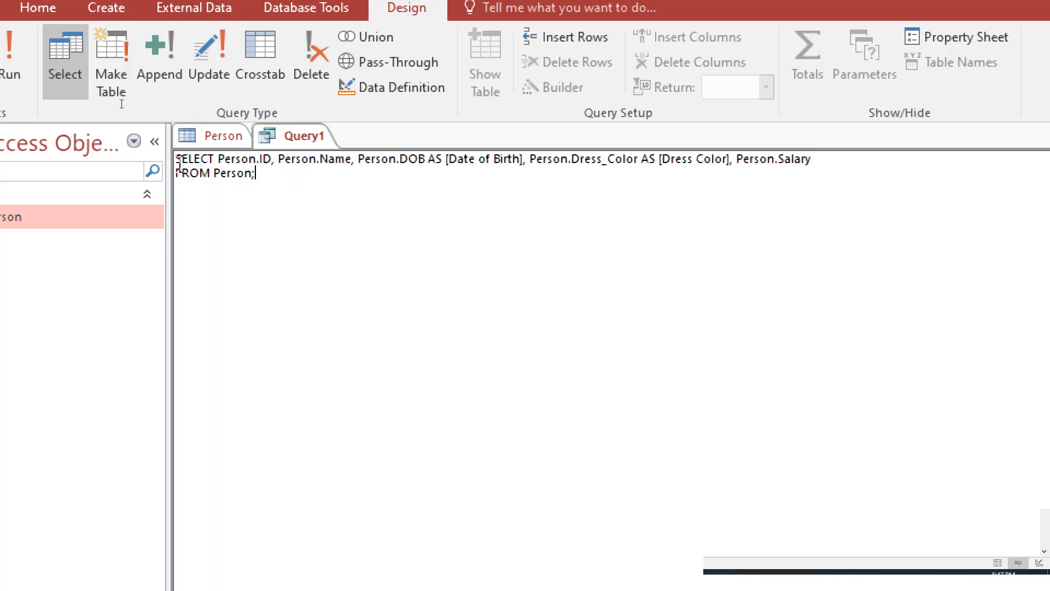
Step: Examine the query's SQL statement: the SELECT field list, the FROM table and the AS clause giving DOB its alias
{"action": "left_click_drag", "start_coordinate": [178, 159], "coordinate": [389, 160]}
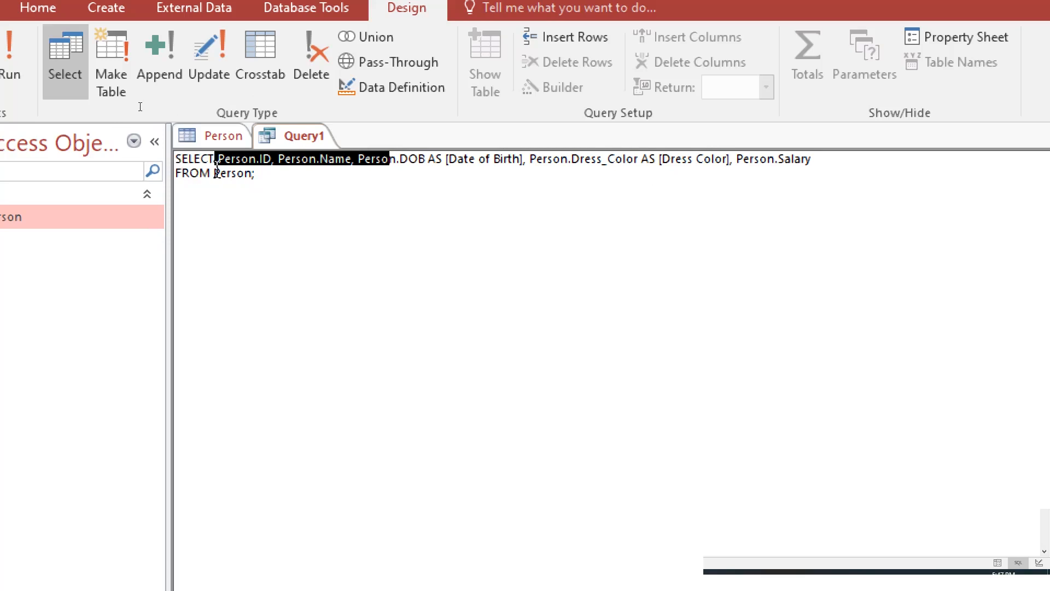
{"action": "left_click_drag", "start_coordinate": [214, 174], "coordinate": [254, 185]}
{"action": "left_click", "coordinate": [278, 187]}
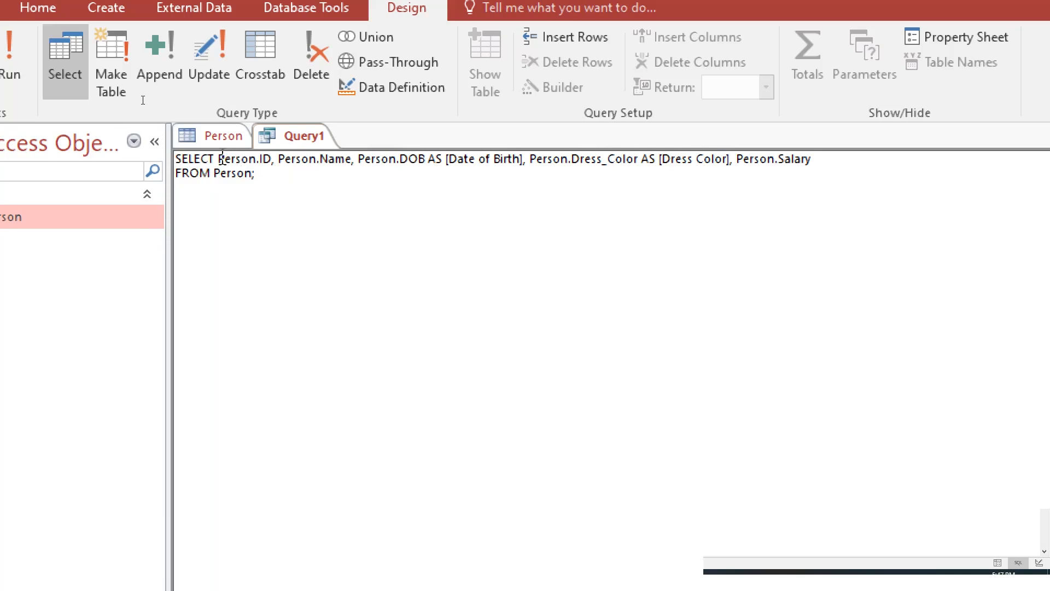
{"action": "left_click_drag", "start_coordinate": [221, 158], "coordinate": [827, 161]}
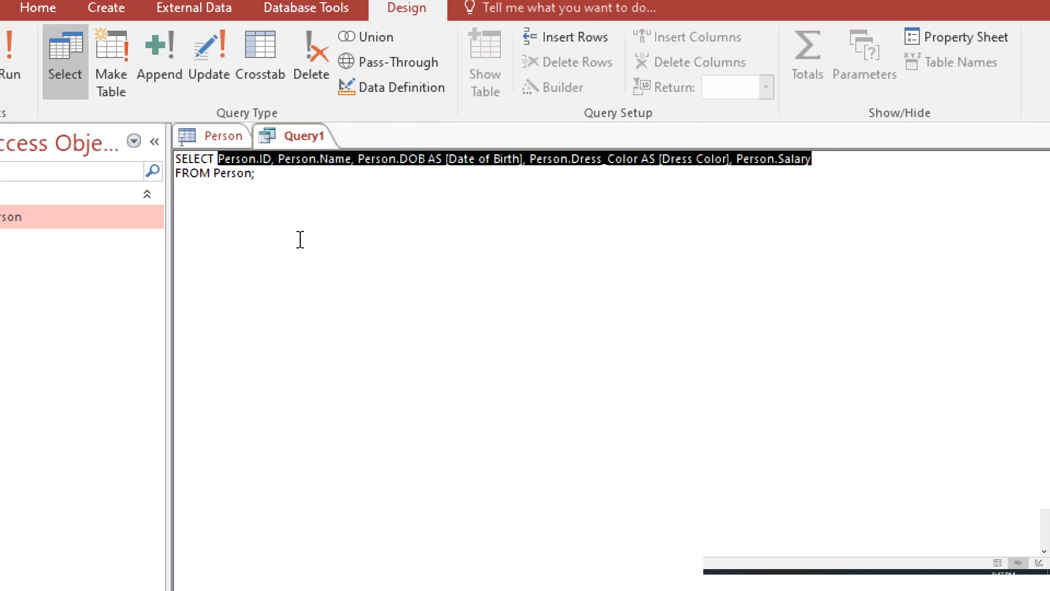
{"action": "left_click", "coordinate": [479, 159]}
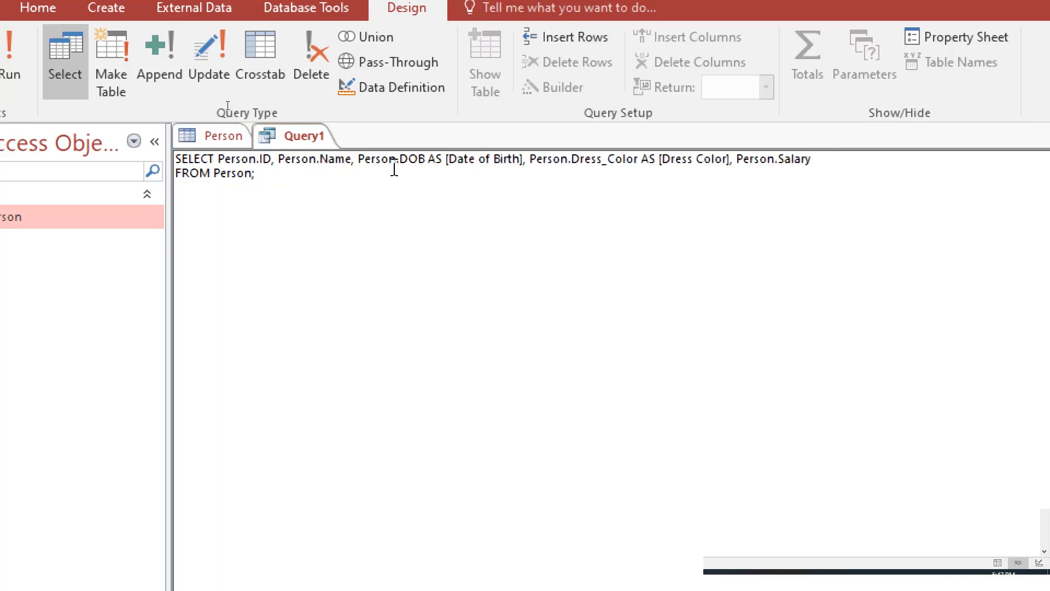
{"action": "left_click_drag", "start_coordinate": [400, 164], "coordinate": [522, 164]}
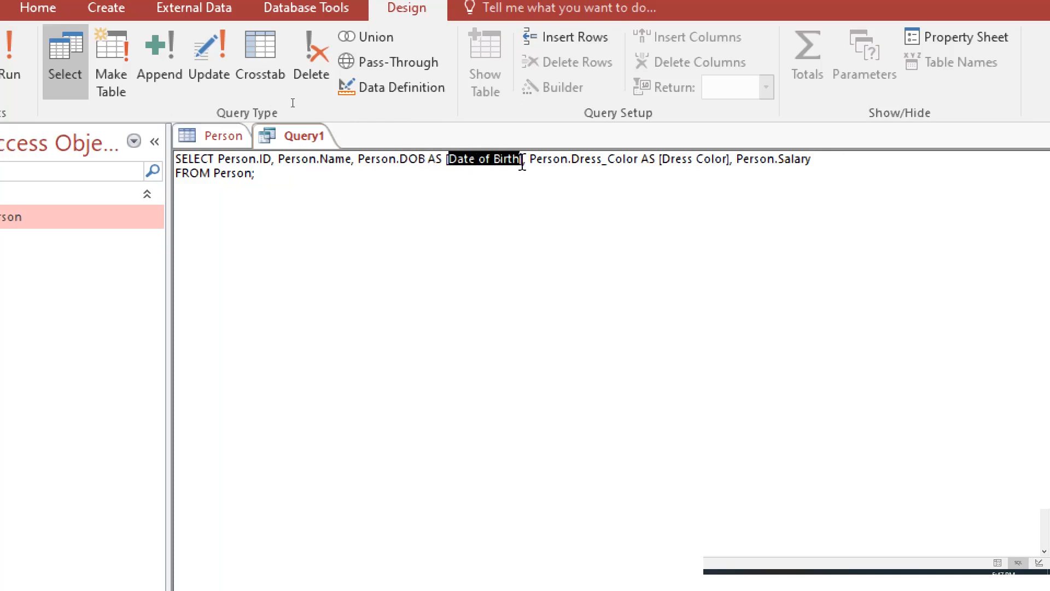
{"action": "left_click", "coordinate": [465, 177]}
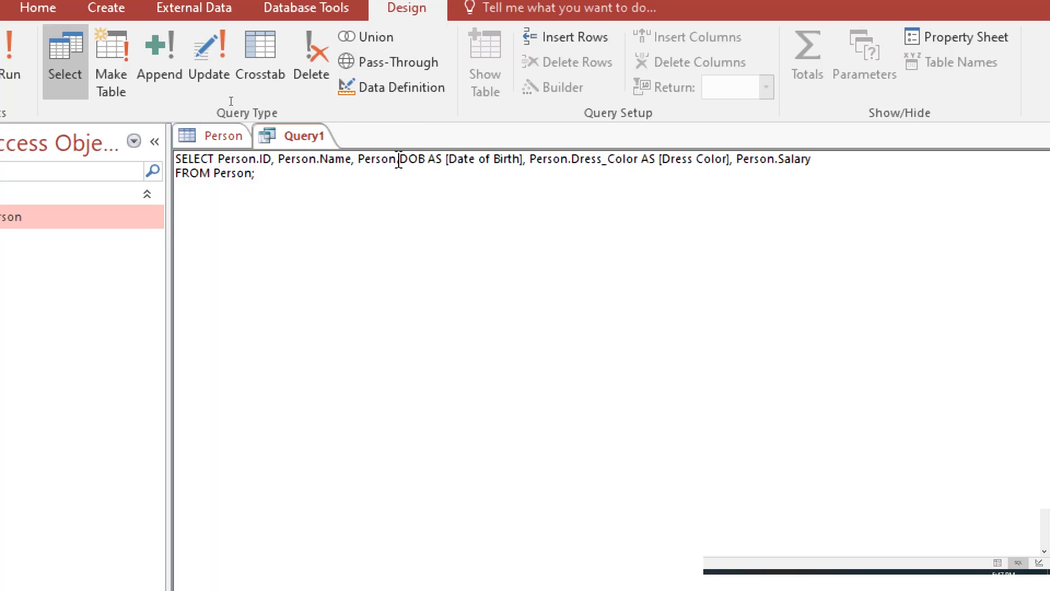